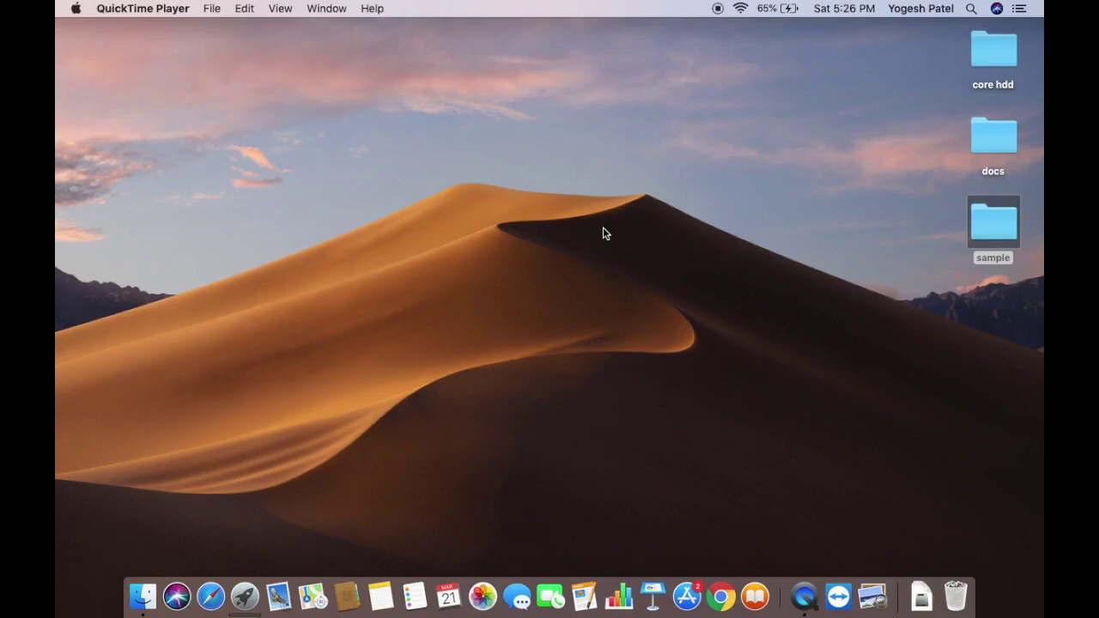
Open the sample folder on the desktop and compress doc1.pdf into a ZIP archive
{"action": "double_click", "coordinate": [992, 225]}
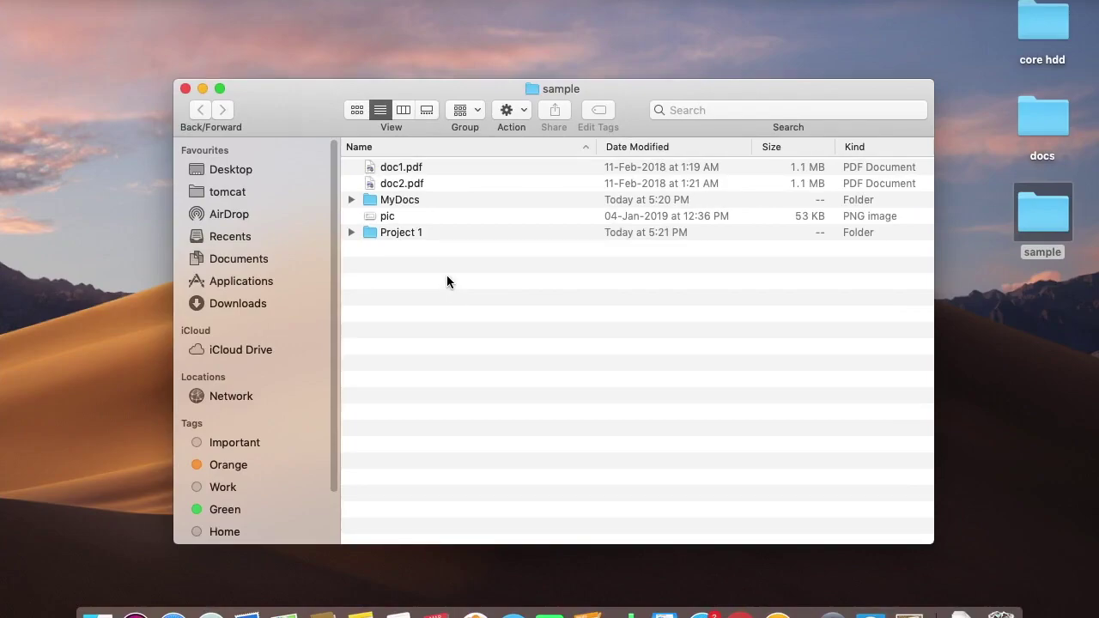
{"action": "left_click", "coordinate": [406, 171]}
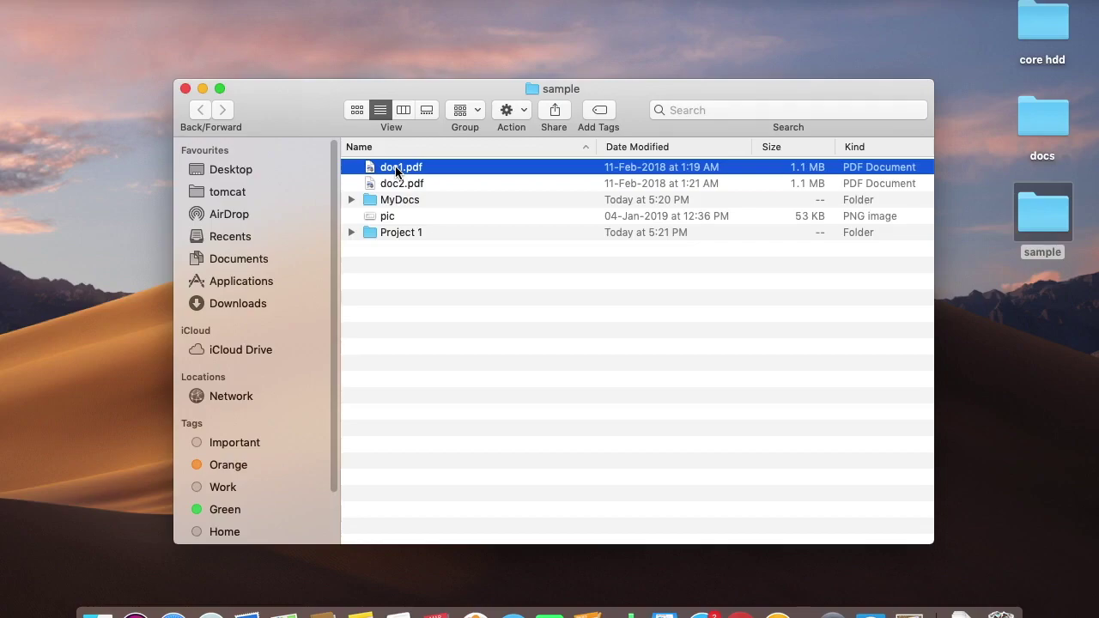
{"action": "right_click", "coordinate": [395, 171]}
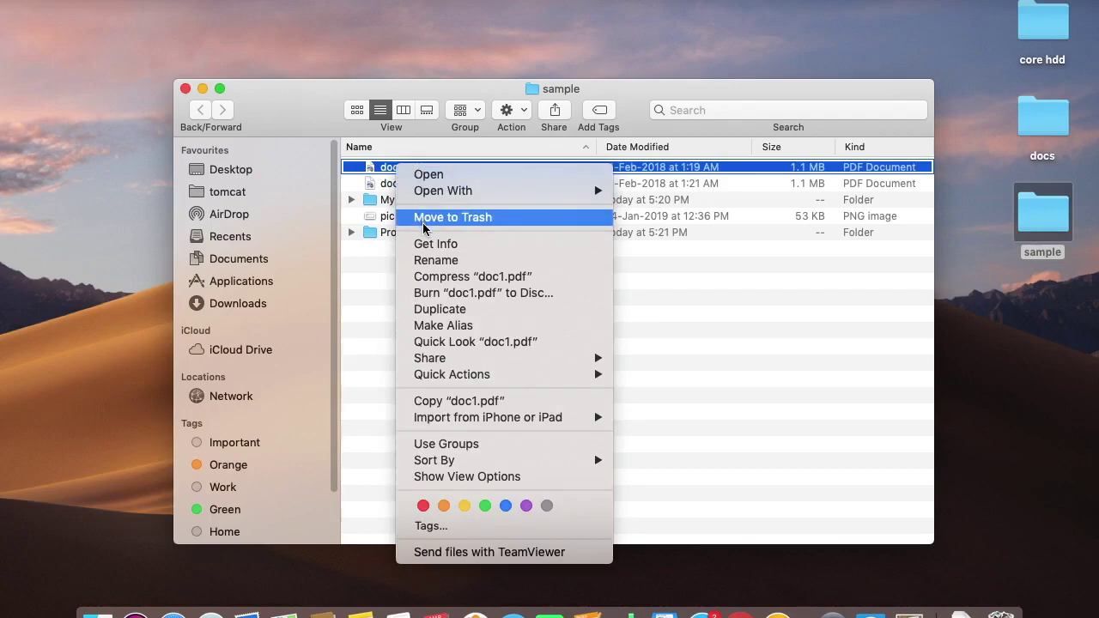
{"action": "left_click", "coordinate": [506, 281]}
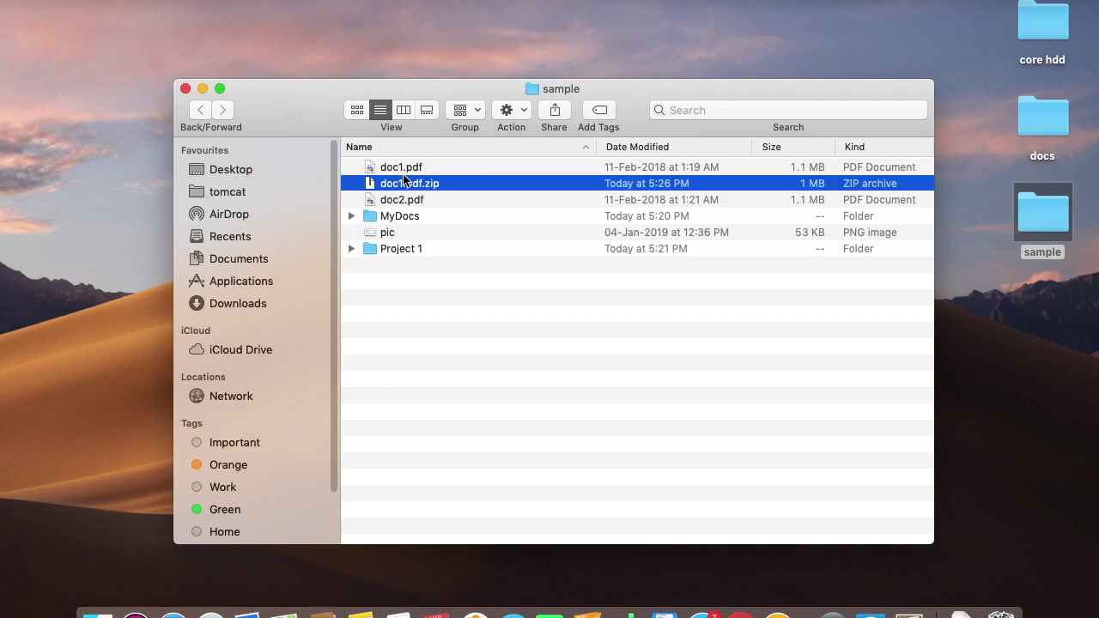
Move the doc1.pdf.zip archive to the Trash
{"action": "right_click", "coordinate": [447, 183]}
{"action": "left_click", "coordinate": [483, 235]}
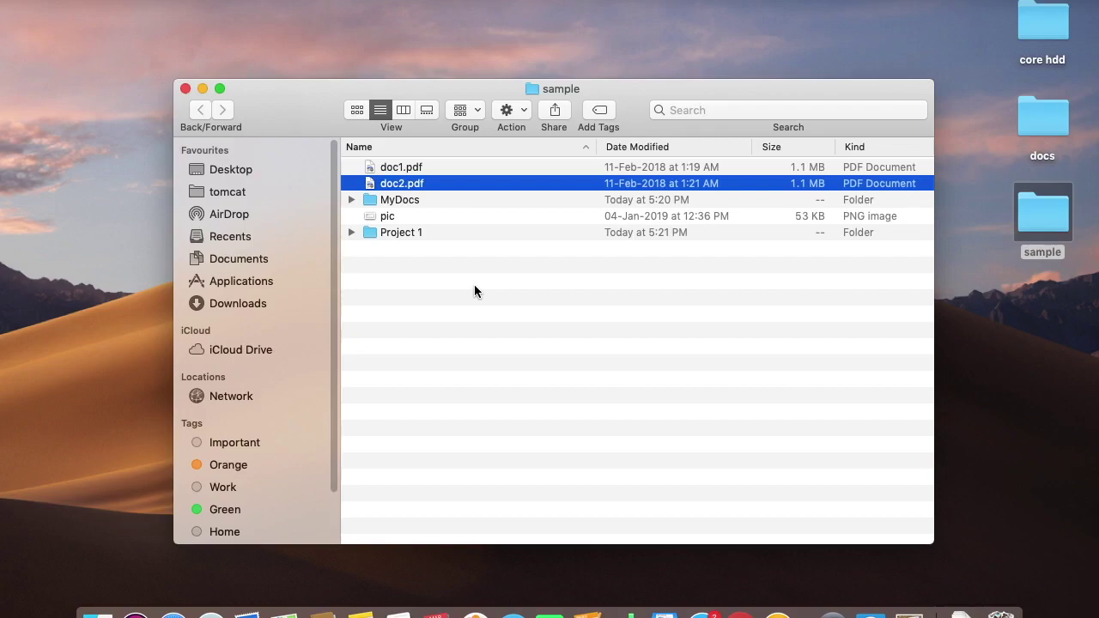
Compress doc1.pdf, doc2.pdf and the pic image together into a single ZIP archive
{"action": "left_click", "coordinate": [392, 216], "text": "super"}
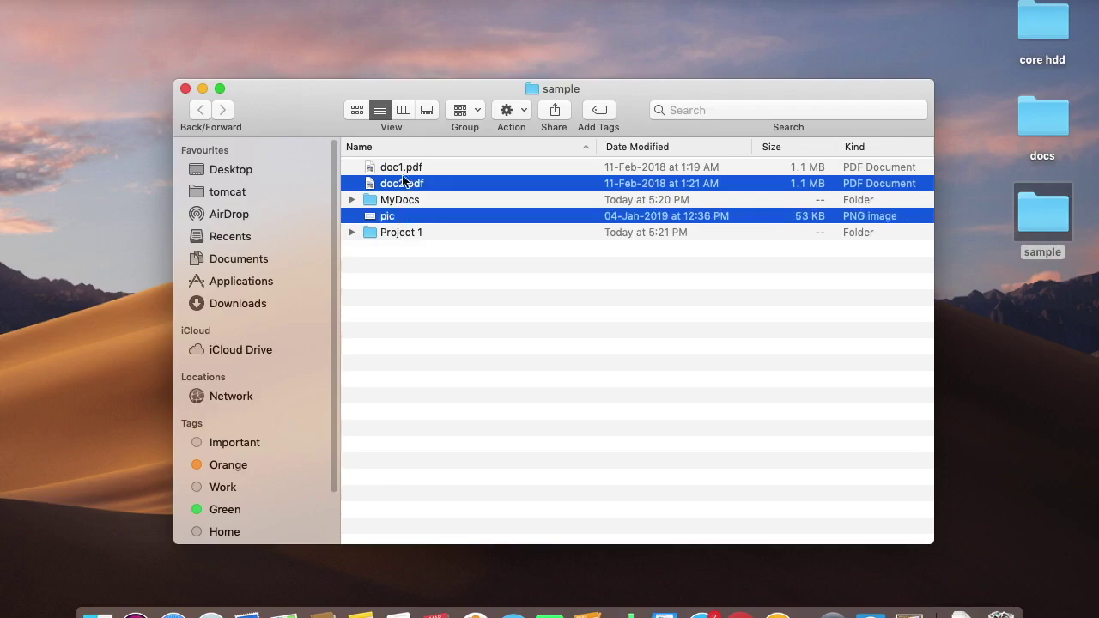
{"action": "left_click", "coordinate": [401, 170], "text": "super"}
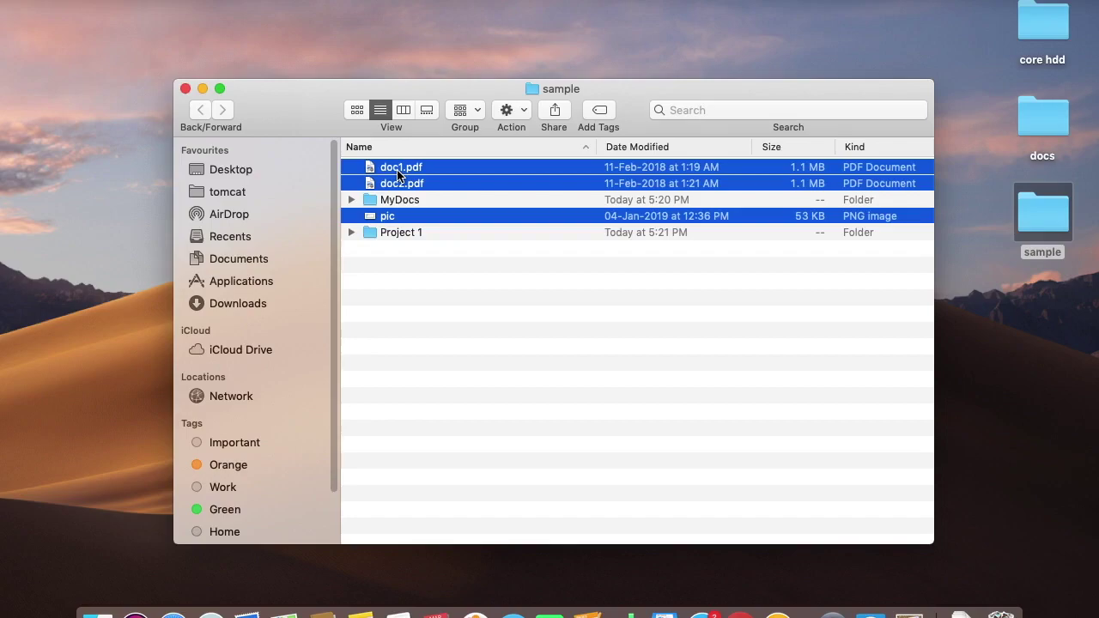
{"action": "right_click", "coordinate": [397, 174]}
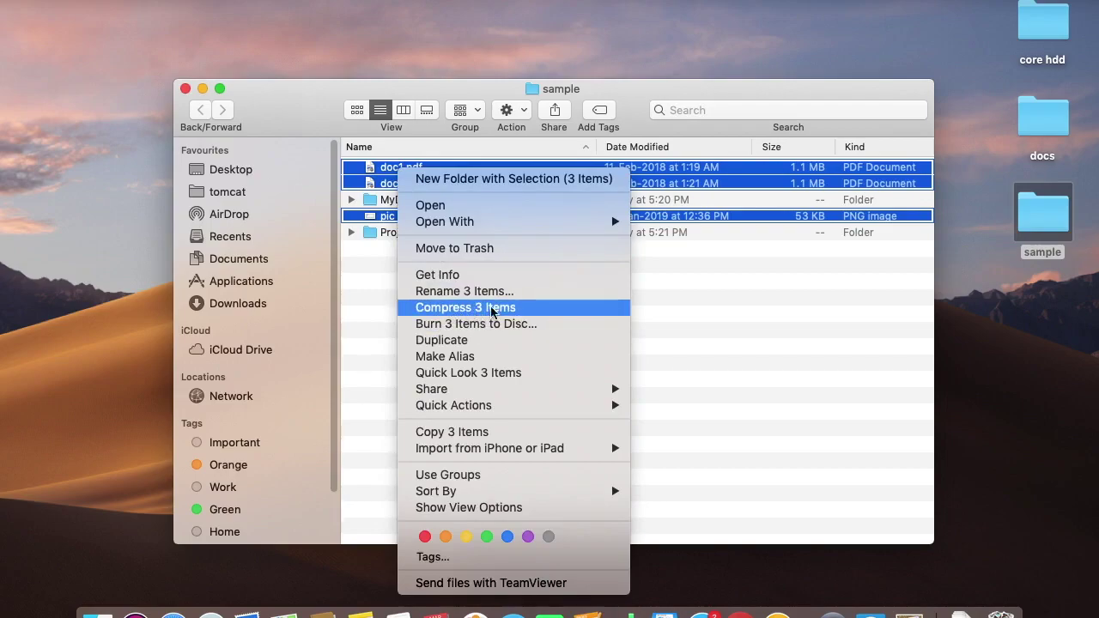
{"action": "left_click", "coordinate": [463, 309]}
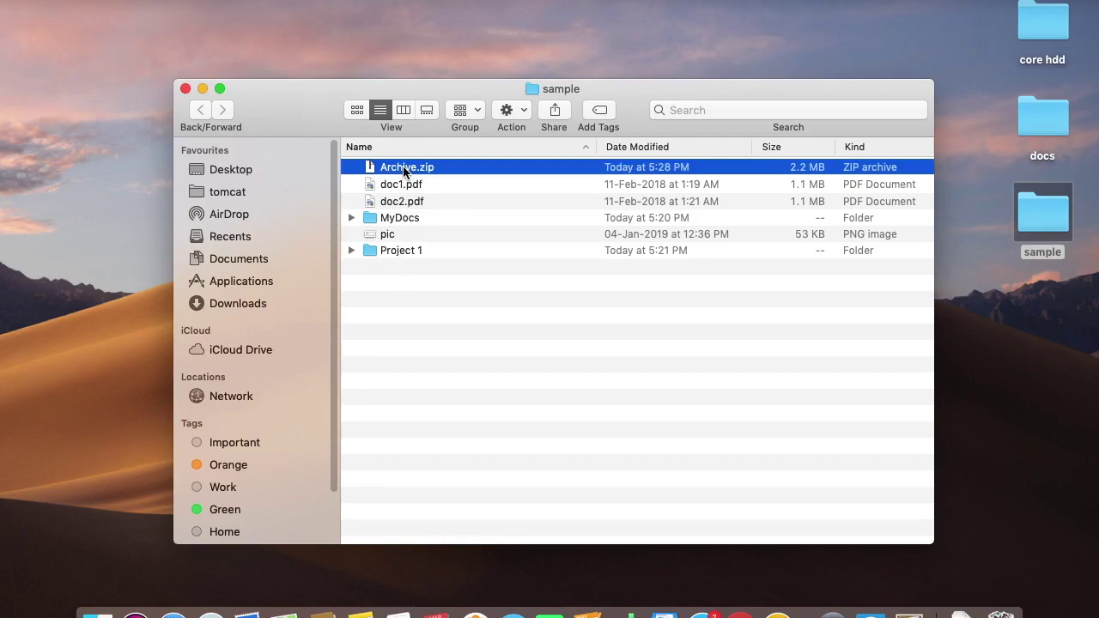
Extract Archive.zip, view the contents of the extracted Archive folder in the list, and collapse it again
{"action": "double_click", "coordinate": [404, 168]}
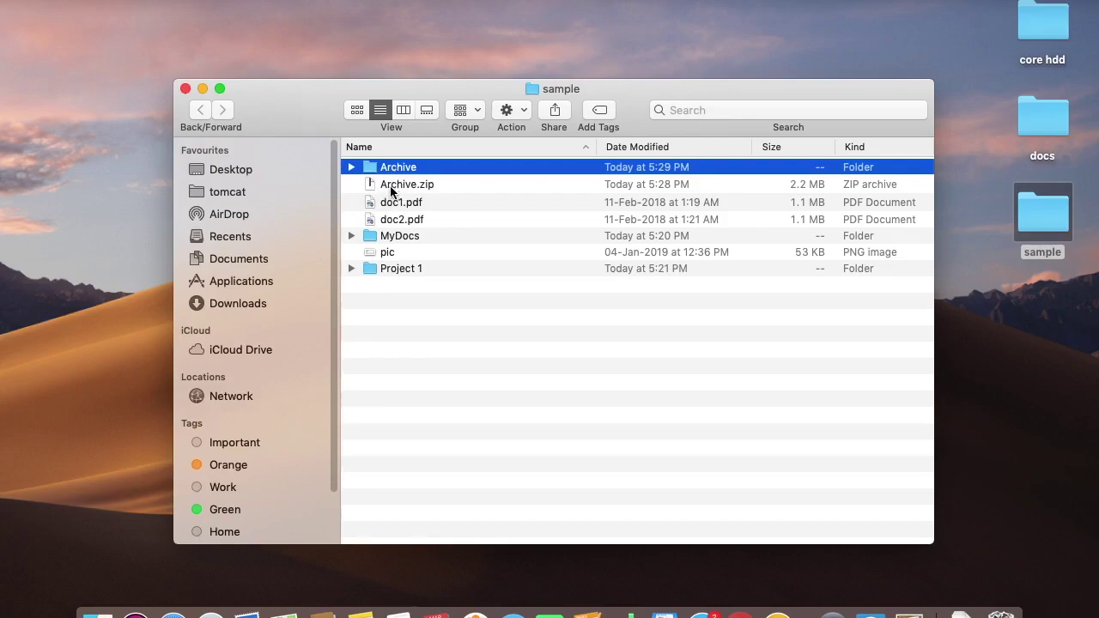
{"action": "left_click", "coordinate": [353, 167]}
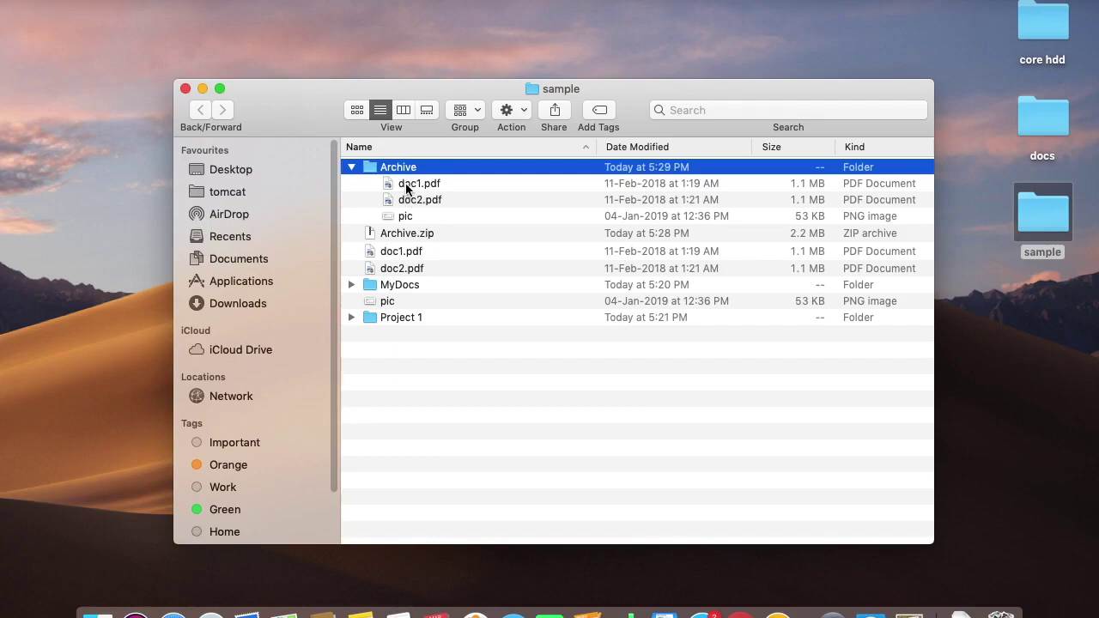
{"action": "left_click", "coordinate": [351, 167]}
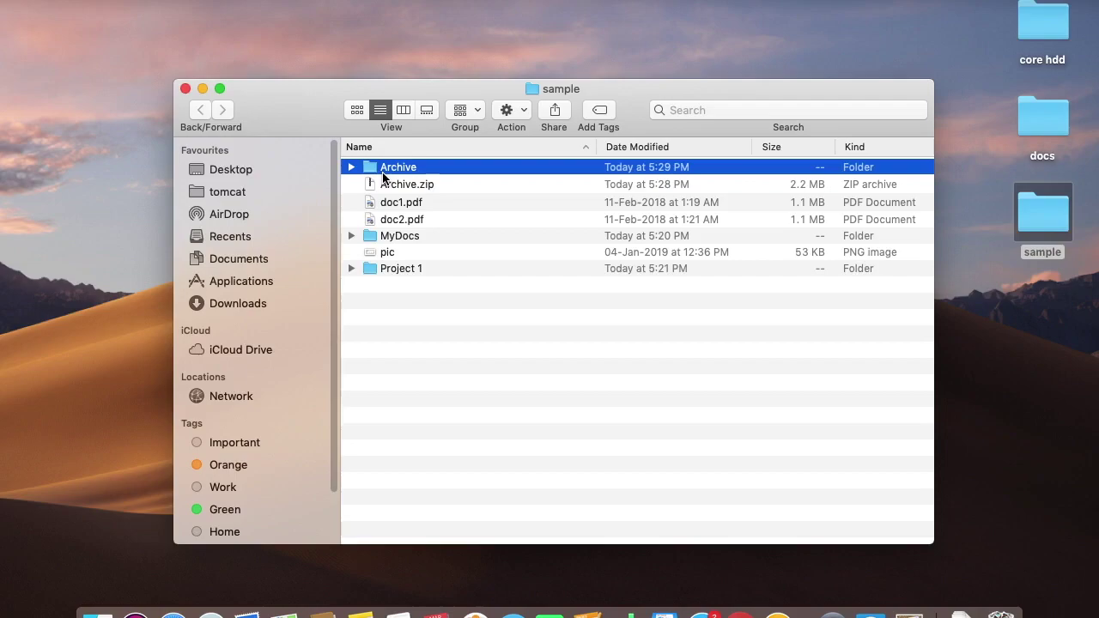
Move both the extracted Archive folder and Archive.zip to the Trash
{"action": "left_click", "coordinate": [384, 185], "text": "super"}
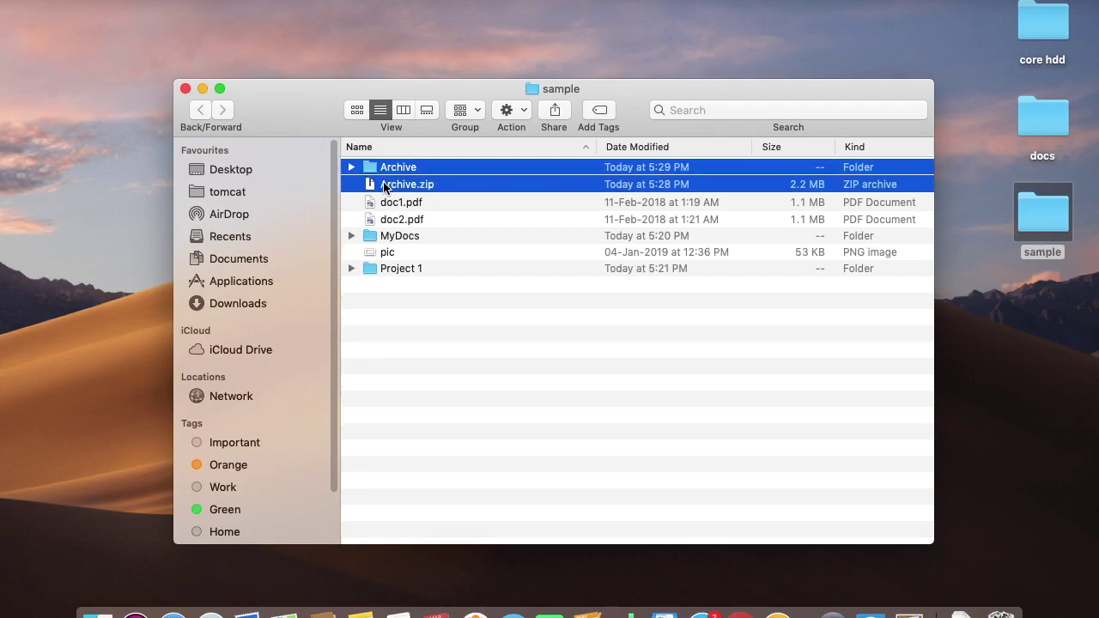
{"action": "right_click", "coordinate": [384, 183]}
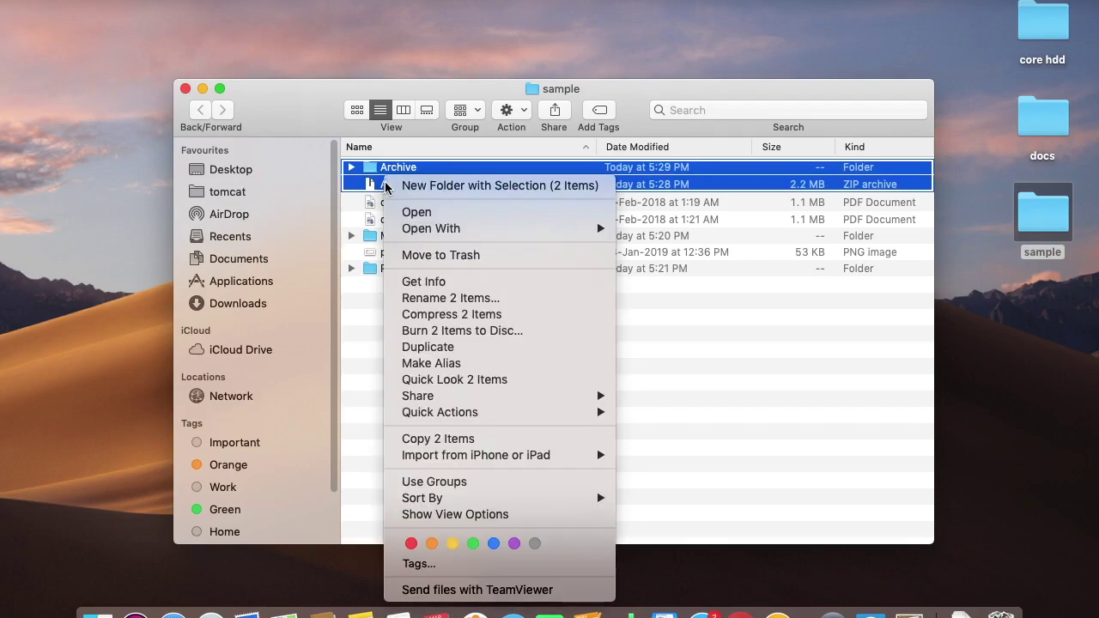
{"action": "left_click", "coordinate": [438, 255]}
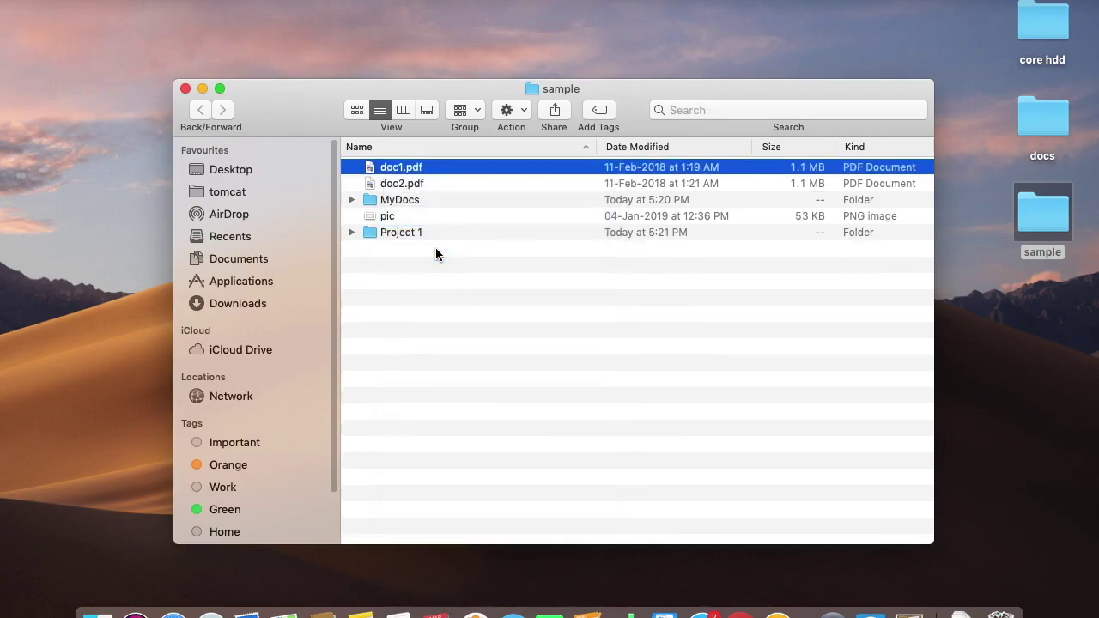
Compress the MyDocs folder into its own ZIP archive
{"action": "left_click", "coordinate": [407, 200]}
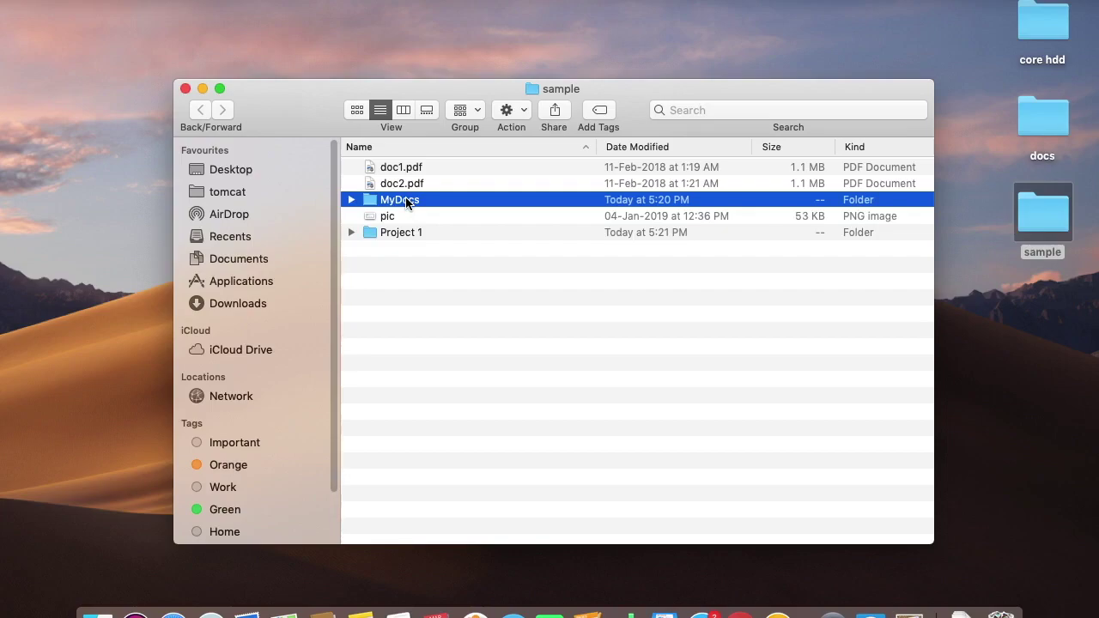
{"action": "right_click", "coordinate": [407, 201]}
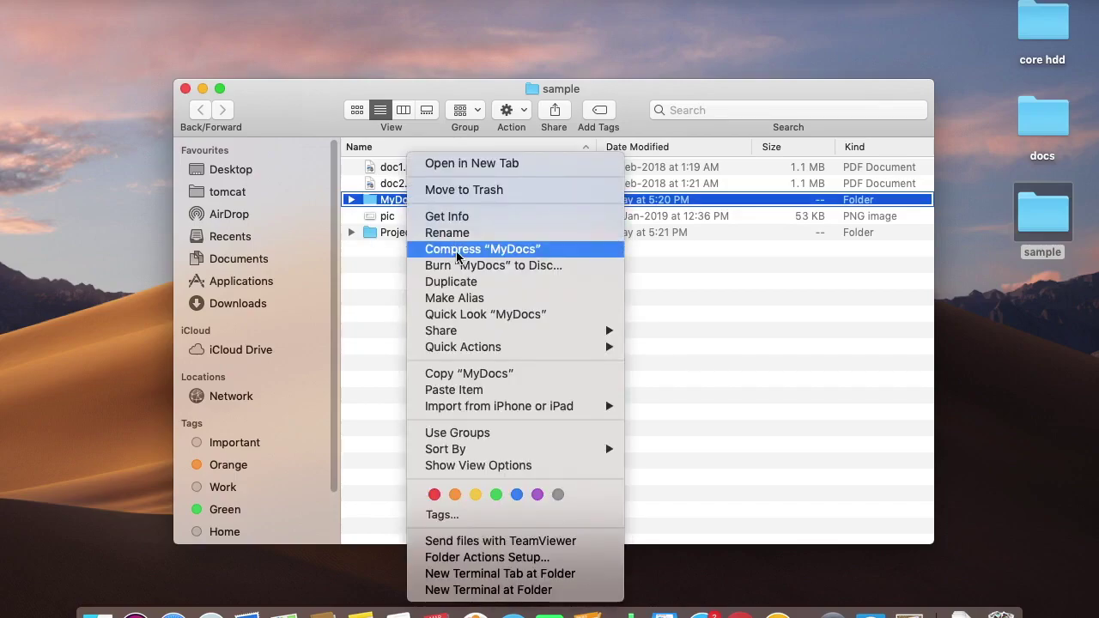
{"action": "left_click", "coordinate": [510, 251]}
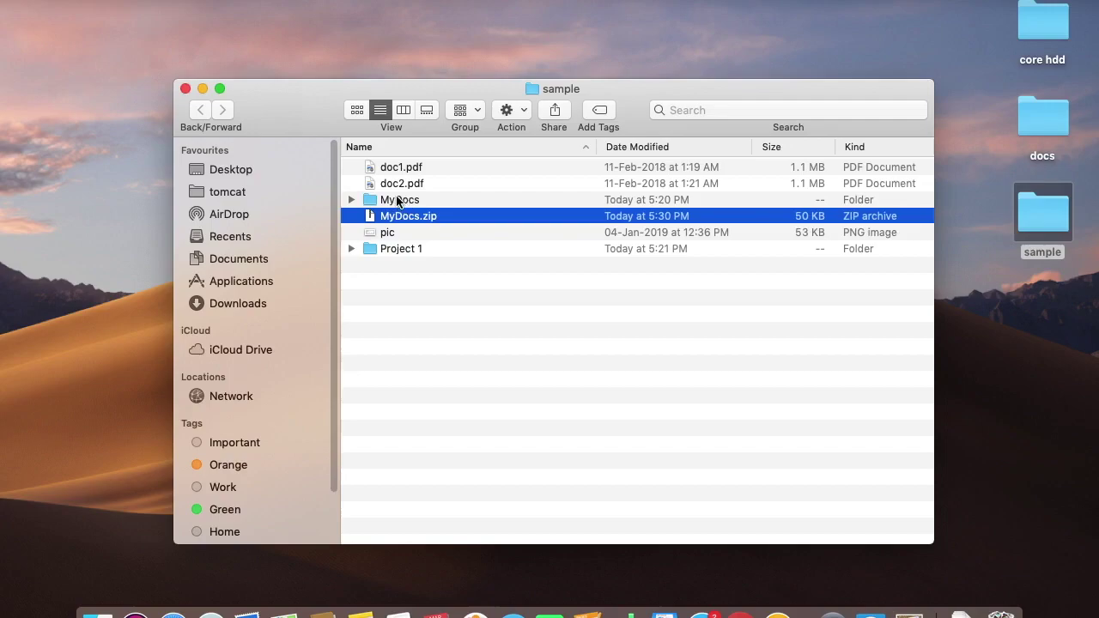
Compress the Project 1 folder into its own ZIP archive
{"action": "left_click", "coordinate": [399, 250]}
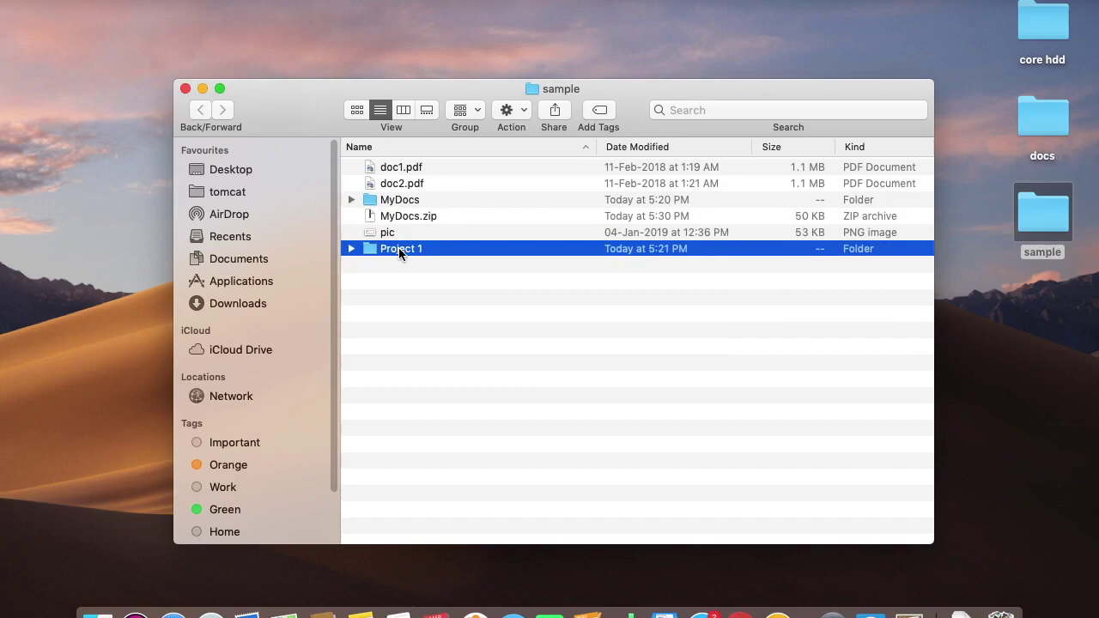
{"action": "right_click", "coordinate": [398, 247]}
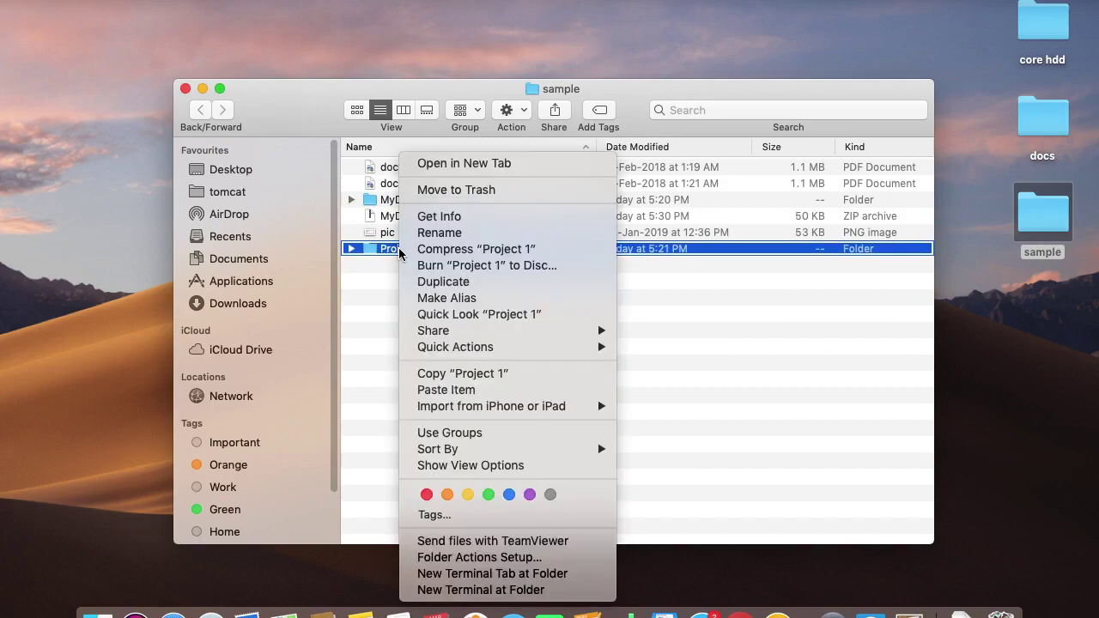
{"action": "left_click", "coordinate": [486, 250]}
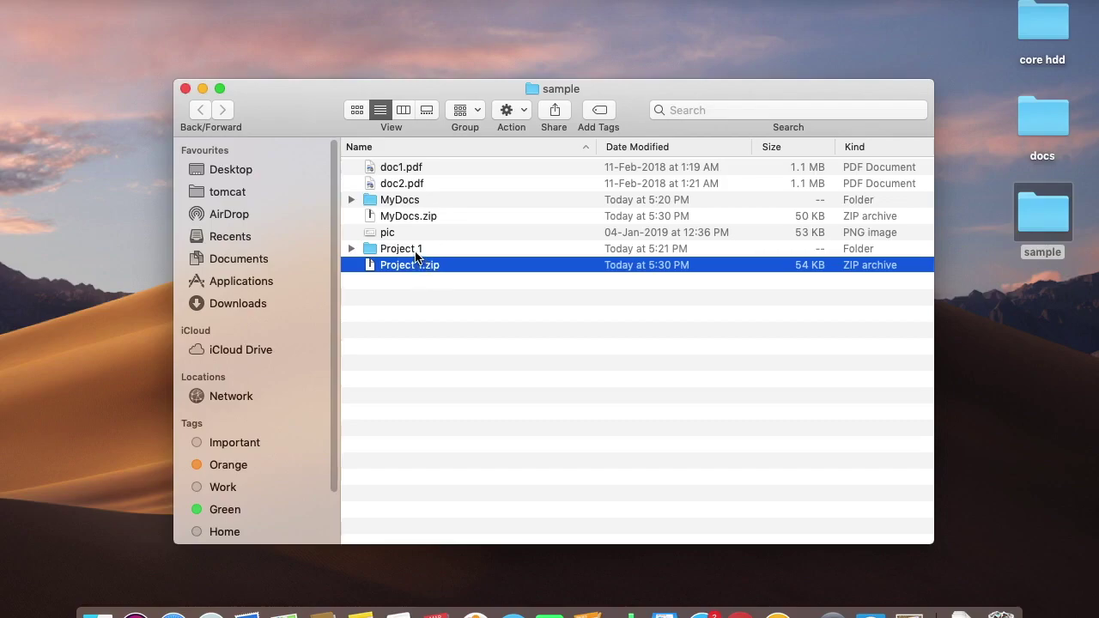
Compress the Project 1 folder, the pic image and the MyDocs folder together into one ZIP archive
{"action": "left_click", "coordinate": [417, 251]}
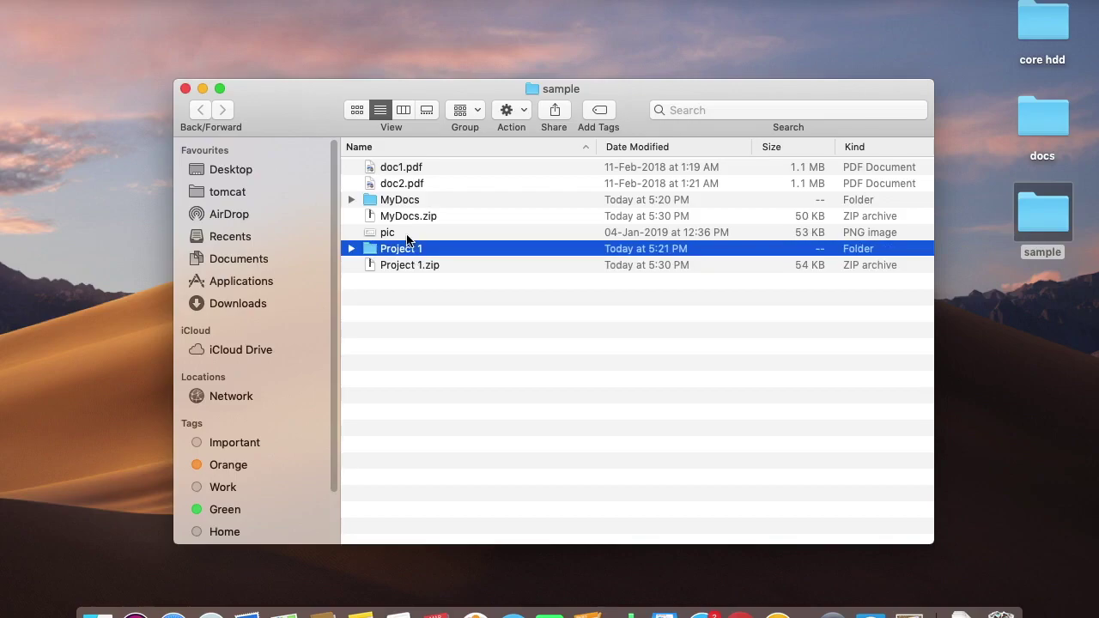
{"action": "left_click", "coordinate": [410, 234], "text": "super"}
{"action": "left_click", "coordinate": [407, 202], "text": "super"}
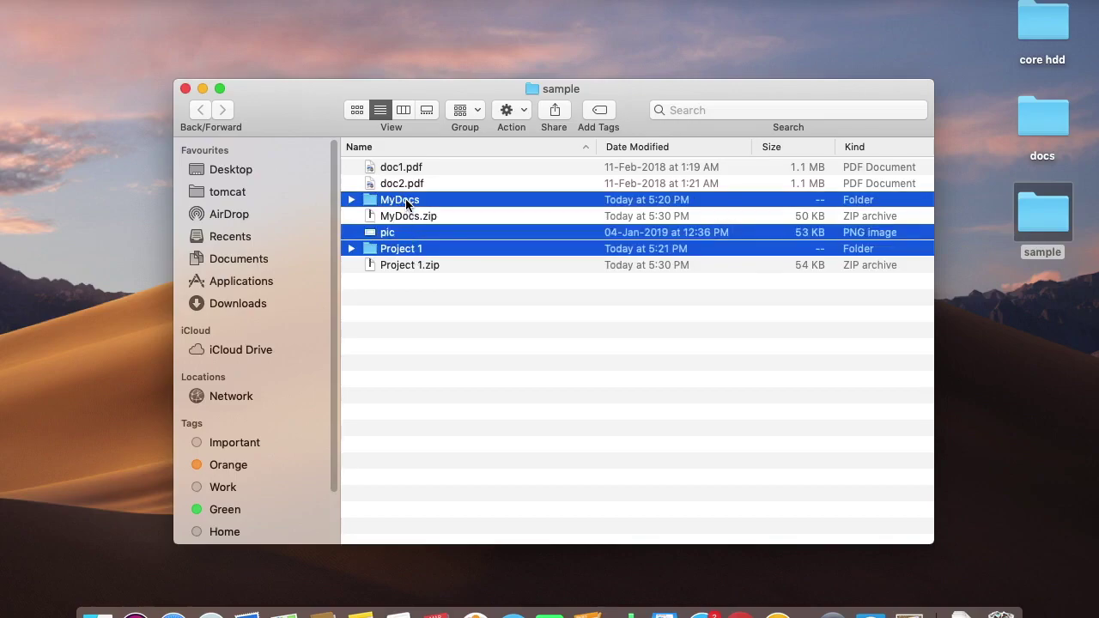
{"action": "right_click", "coordinate": [393, 242]}
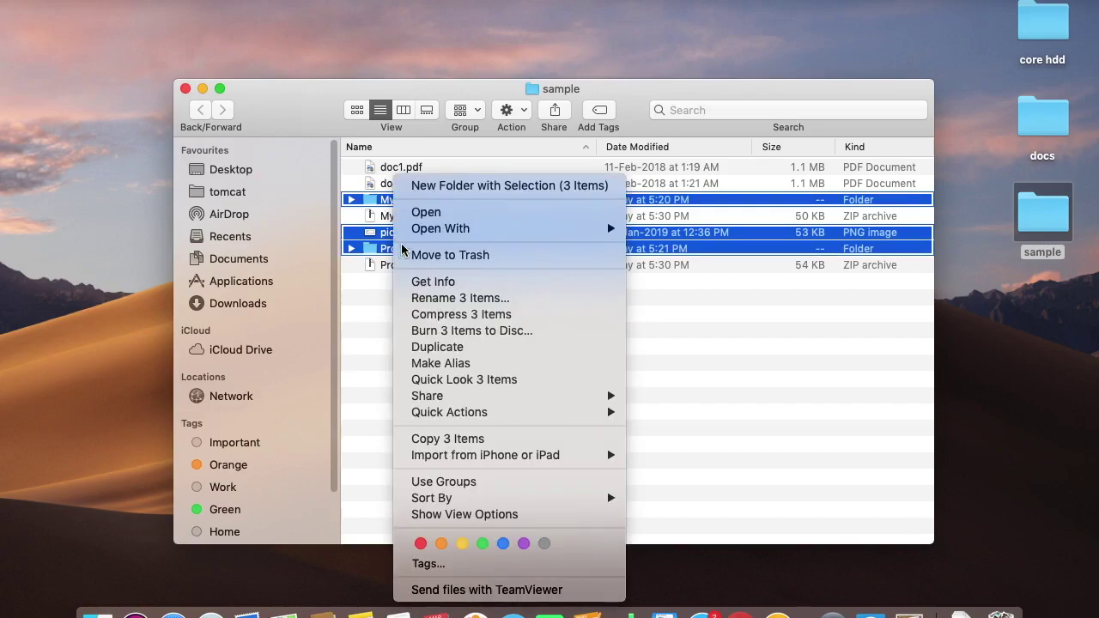
{"action": "left_click", "coordinate": [454, 316]}
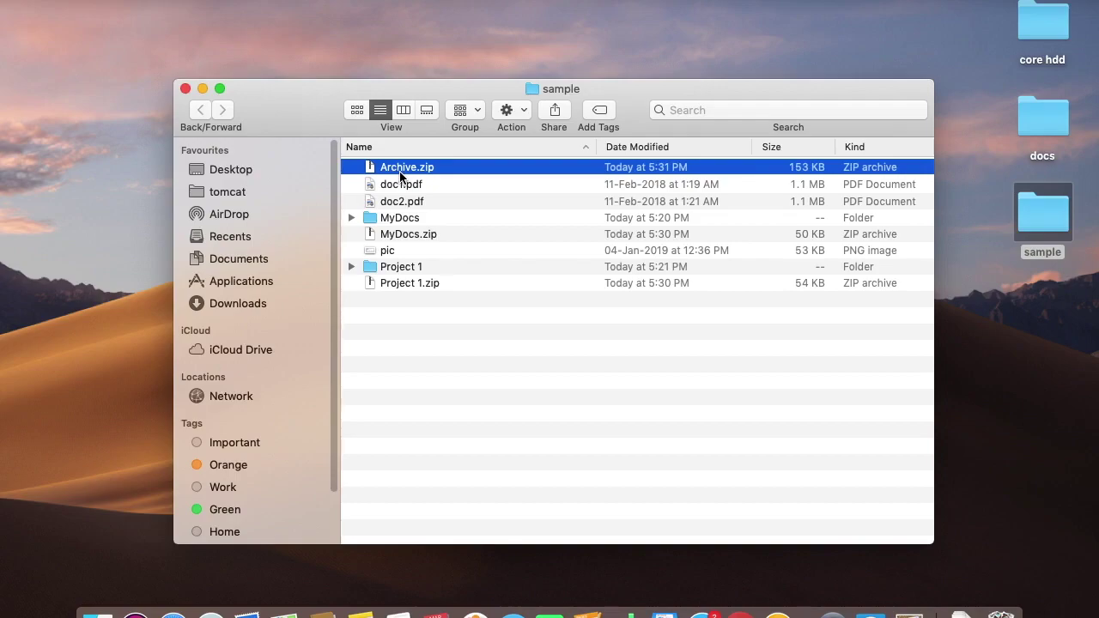
Extract Archive.zip in the sample folder and expand the resulting Archive folder to show its contents
{"action": "double_click", "coordinate": [401, 175]}
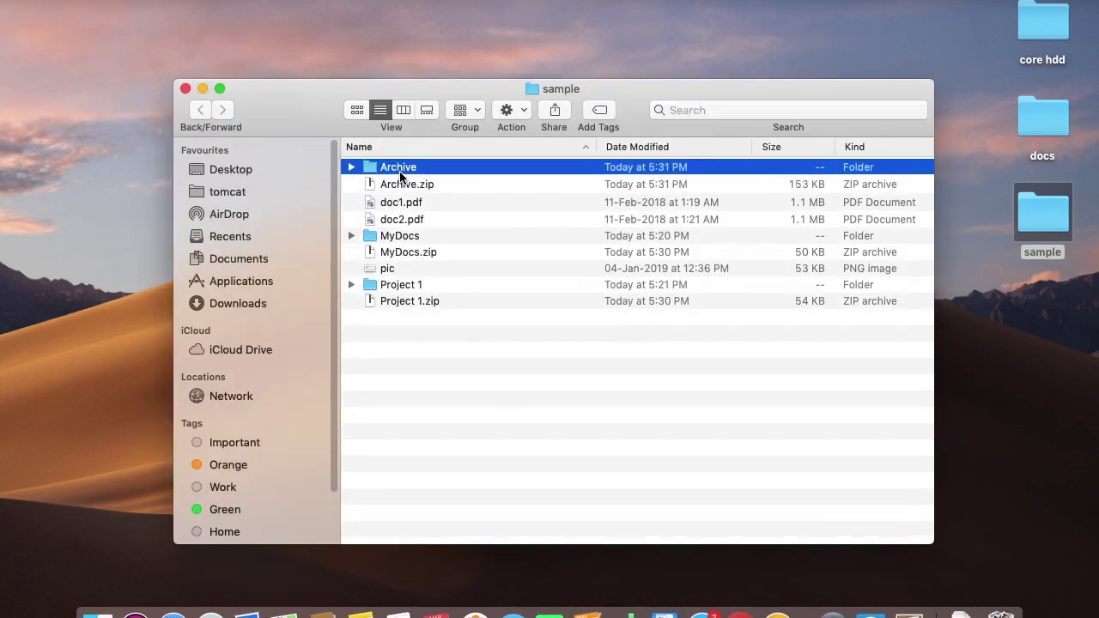
{"action": "left_click", "coordinate": [351, 168]}
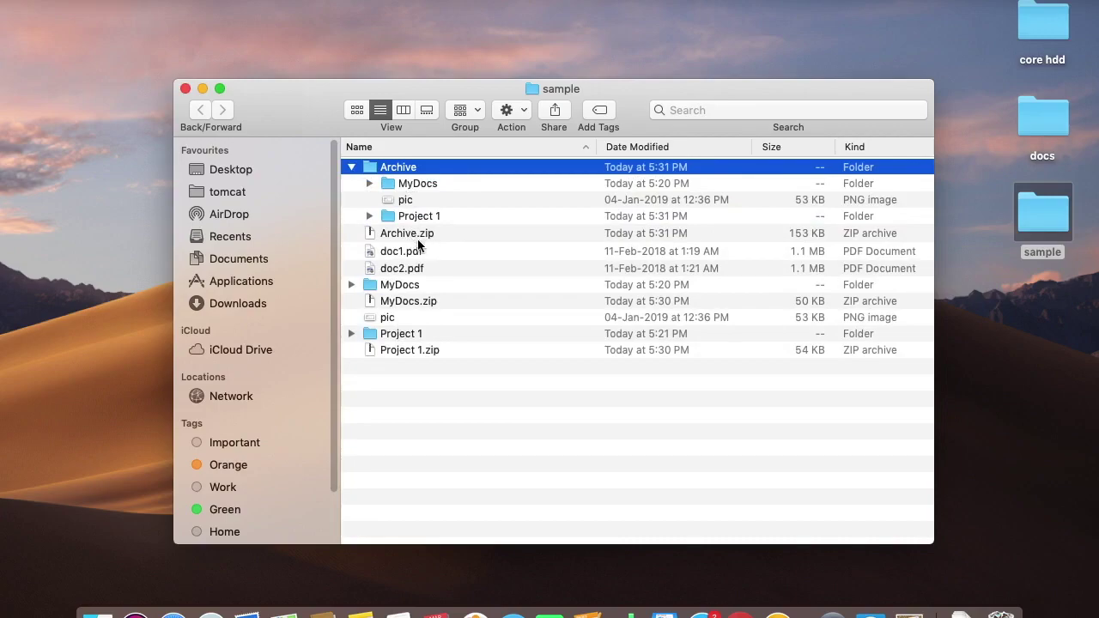
{"action": "left_click", "coordinate": [478, 401]}
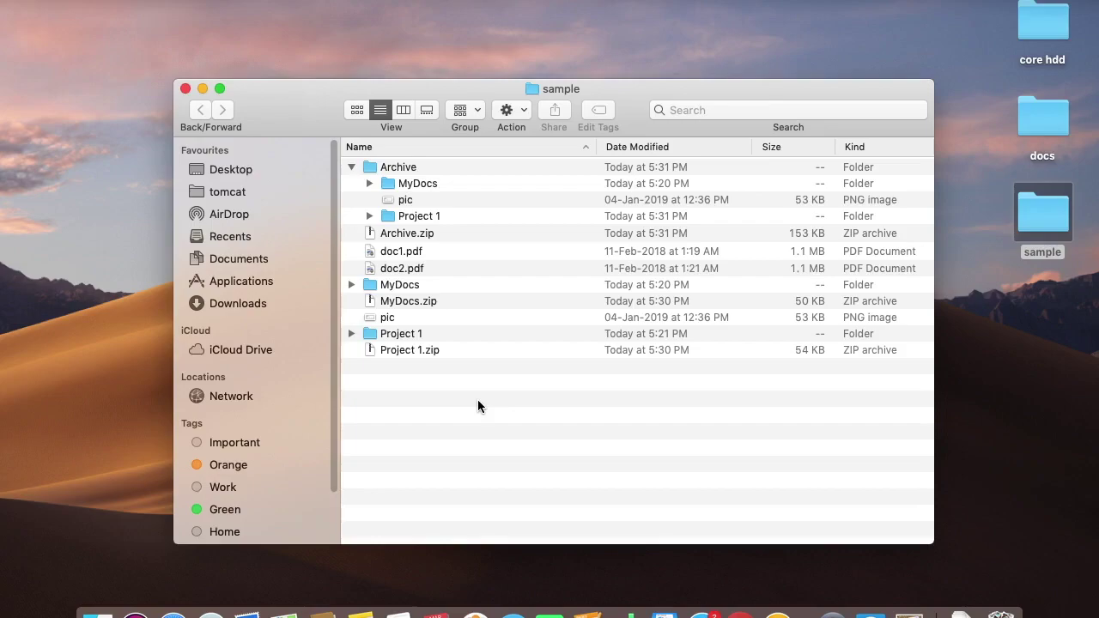